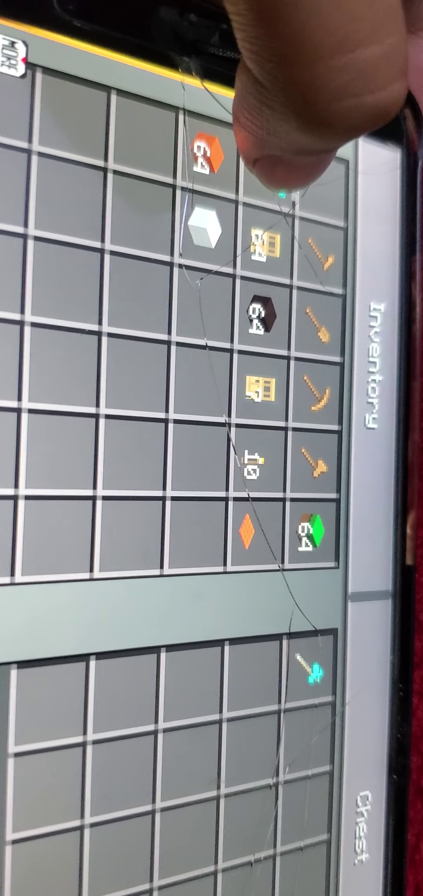
Step: Transfer the diamond sword, oak doors and Black Stained Clay from the inventory into the chest
click(273, 196)
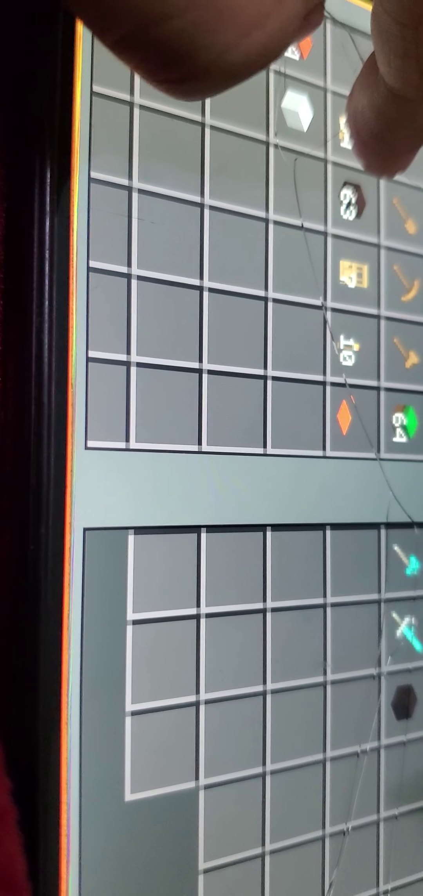
click(348, 268)
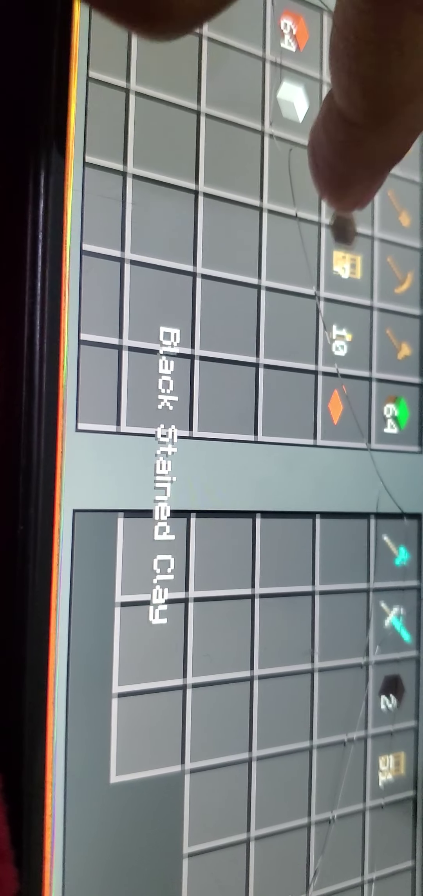
click(360, 161)
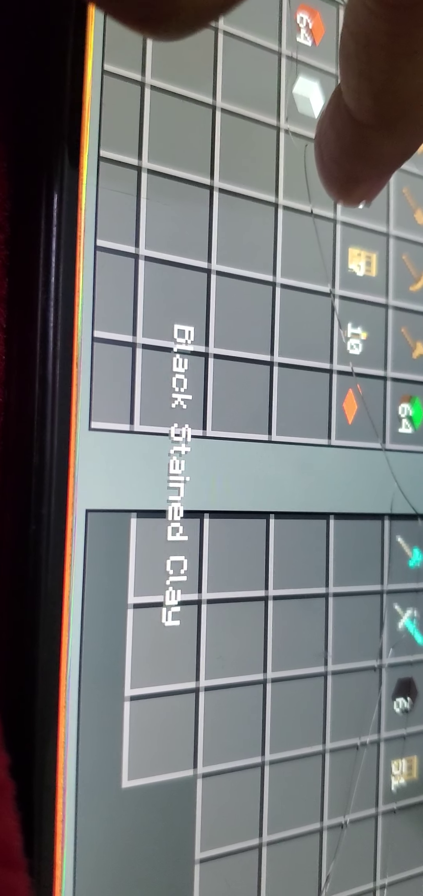